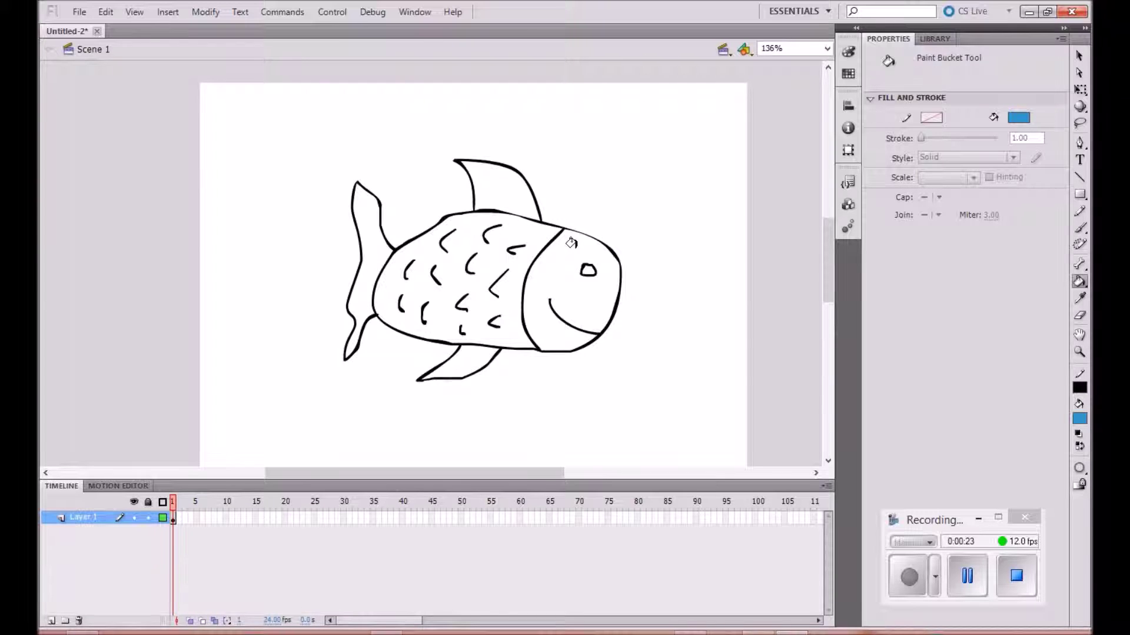
- Fill the fish's head, top fin, tail and bottom fin with blue using the Paint Bucket
{"action": "left_click", "coordinate": [571, 243]}
{"action": "left_click", "coordinate": [488, 176]}
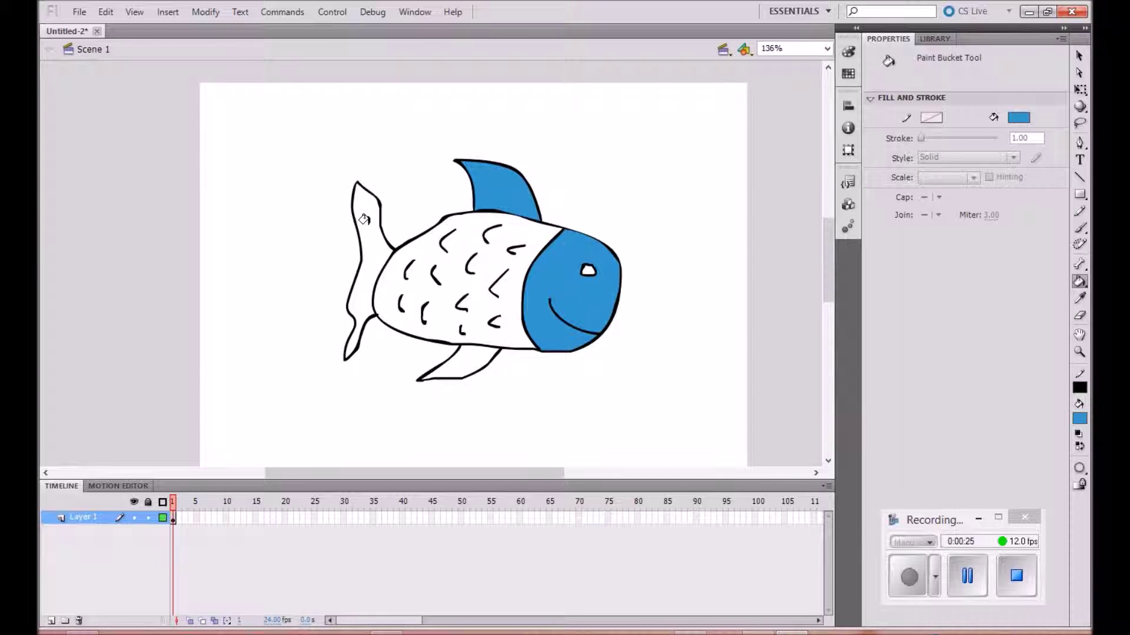
{"action": "left_click", "coordinate": [364, 220]}
{"action": "left_click", "coordinate": [465, 358]}
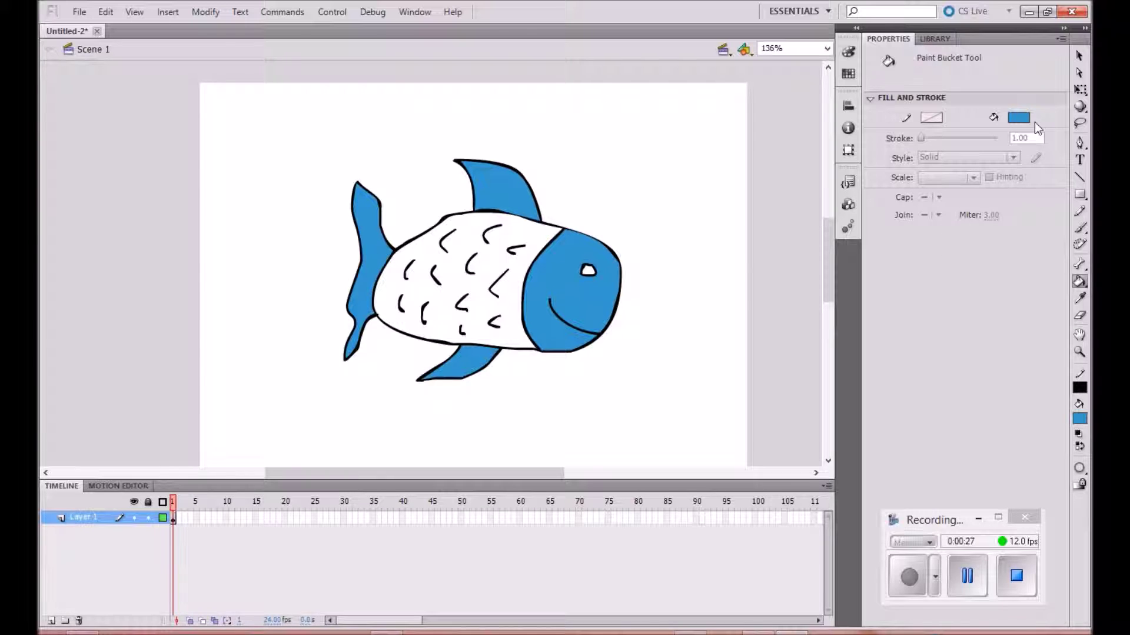
- Fill the fish's body with purple and its eye with yellow
{"action": "left_click", "coordinate": [1022, 118]}
{"action": "left_click", "coordinate": [1037, 172]}
{"action": "left_click", "coordinate": [502, 230]}
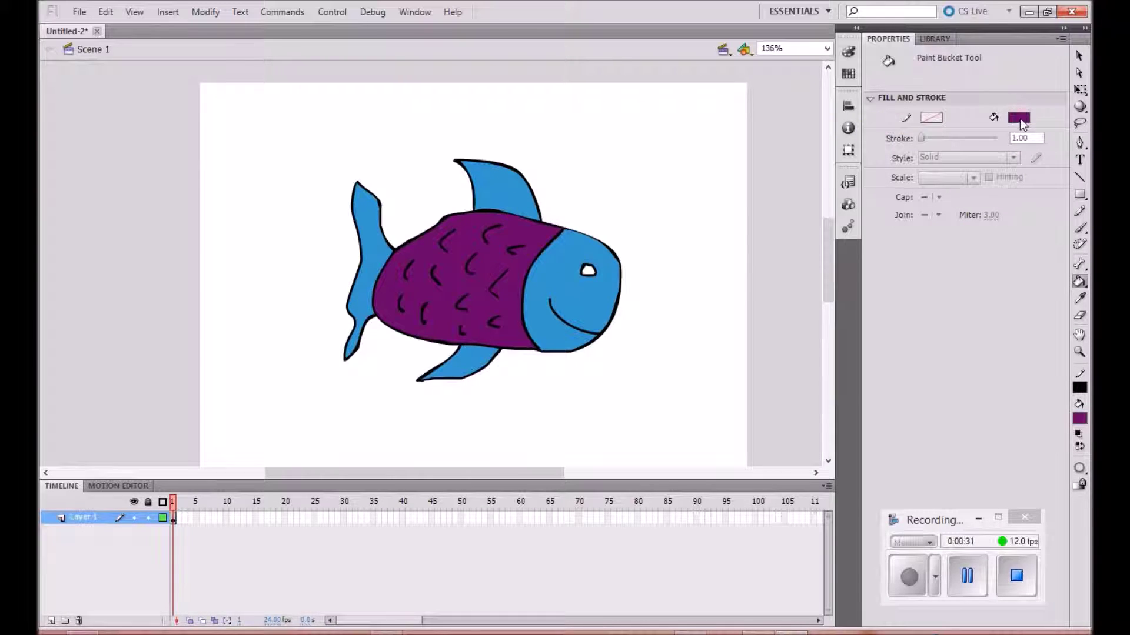
{"action": "left_click", "coordinate": [1019, 118]}
{"action": "left_click", "coordinate": [1085, 218]}
{"action": "left_click", "coordinate": [587, 270]}
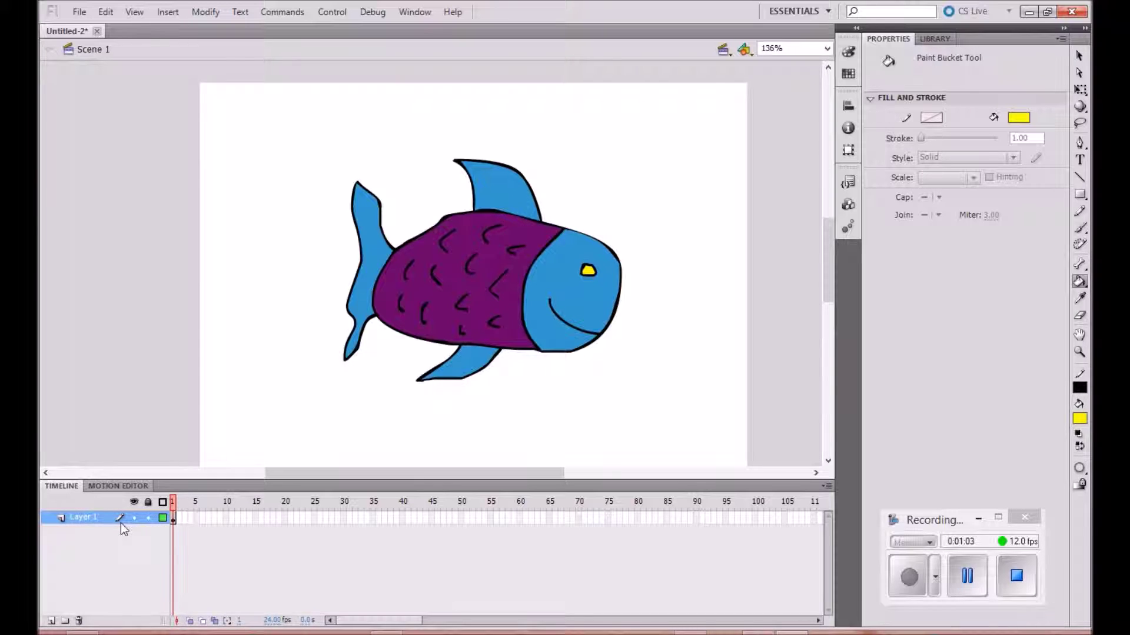
{"action": "left_click", "coordinate": [170, 13]}
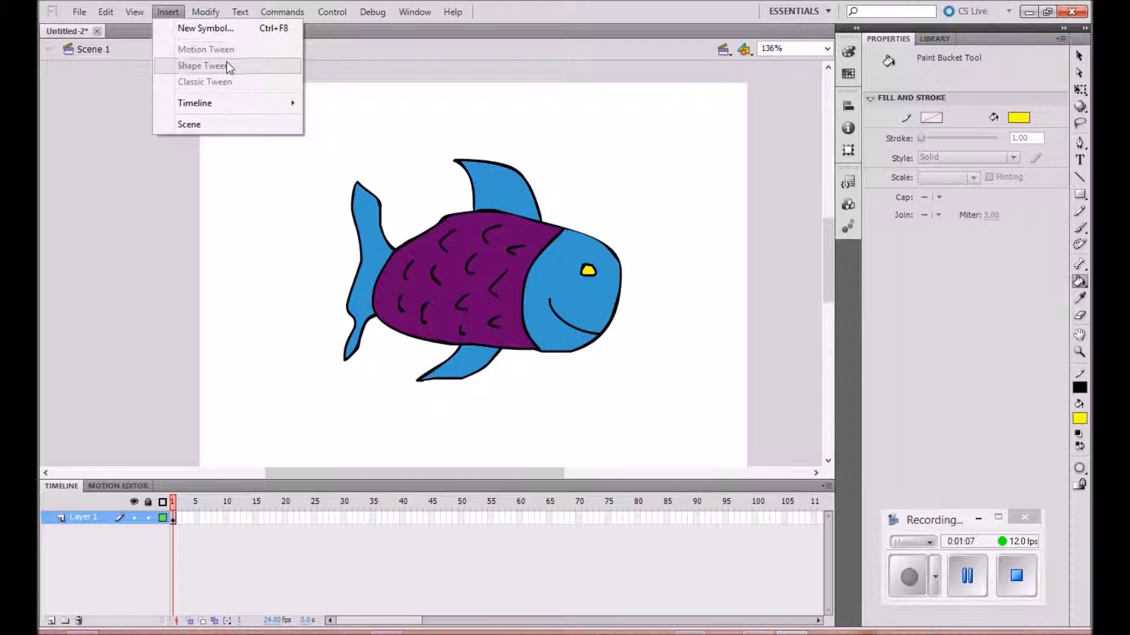
{"action": "left_click", "coordinate": [176, 13]}
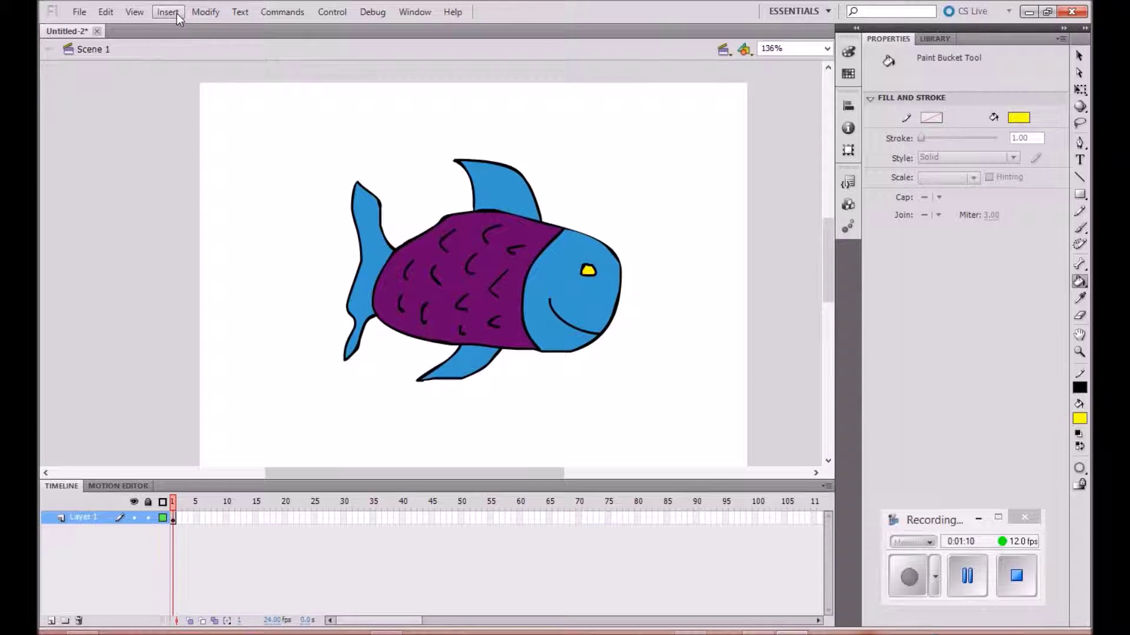
{"action": "left_click", "coordinate": [1078, 56]}
- Marquee-select the whole fish and convert it to a Movie Clip symbol named fish_mc
{"action": "left_click_drag", "start_coordinate": [277, 130], "coordinate": [678, 422]}
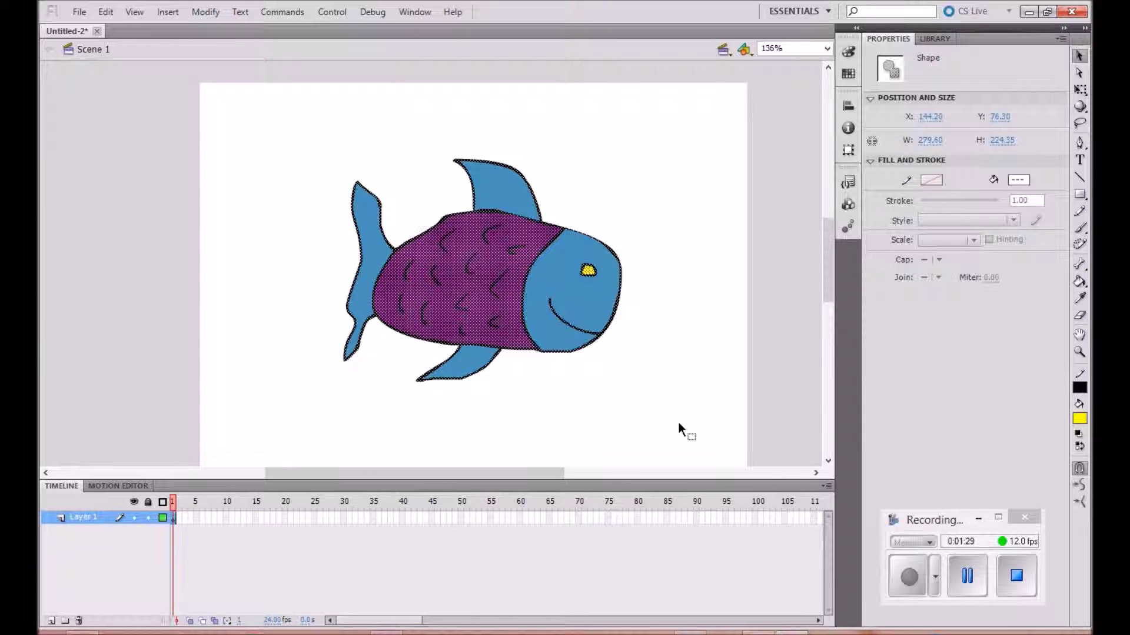
{"action": "left_click", "coordinate": [1025, 517]}
{"action": "left_click", "coordinate": [1067, 599]}
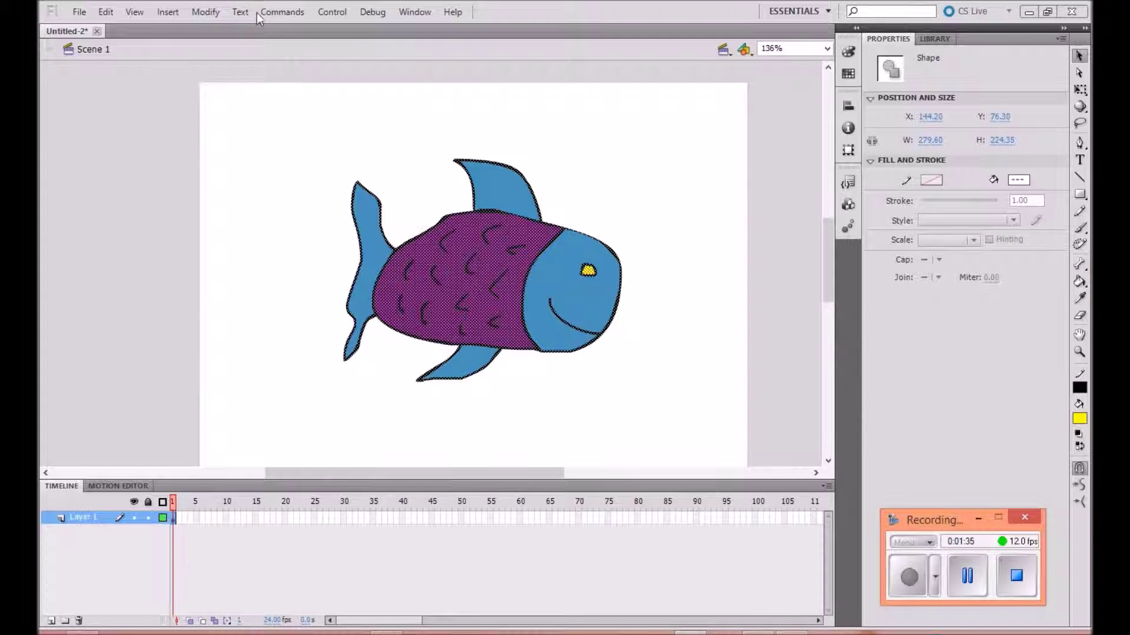
{"action": "left_click", "coordinate": [211, 14]}
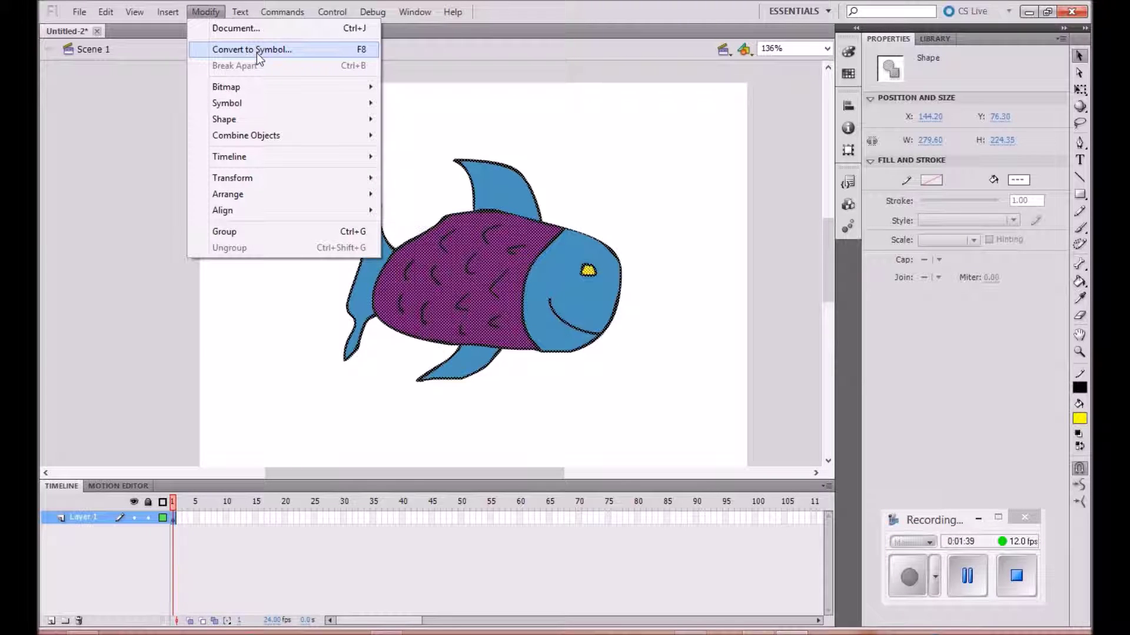
{"action": "left_click", "coordinate": [274, 49]}
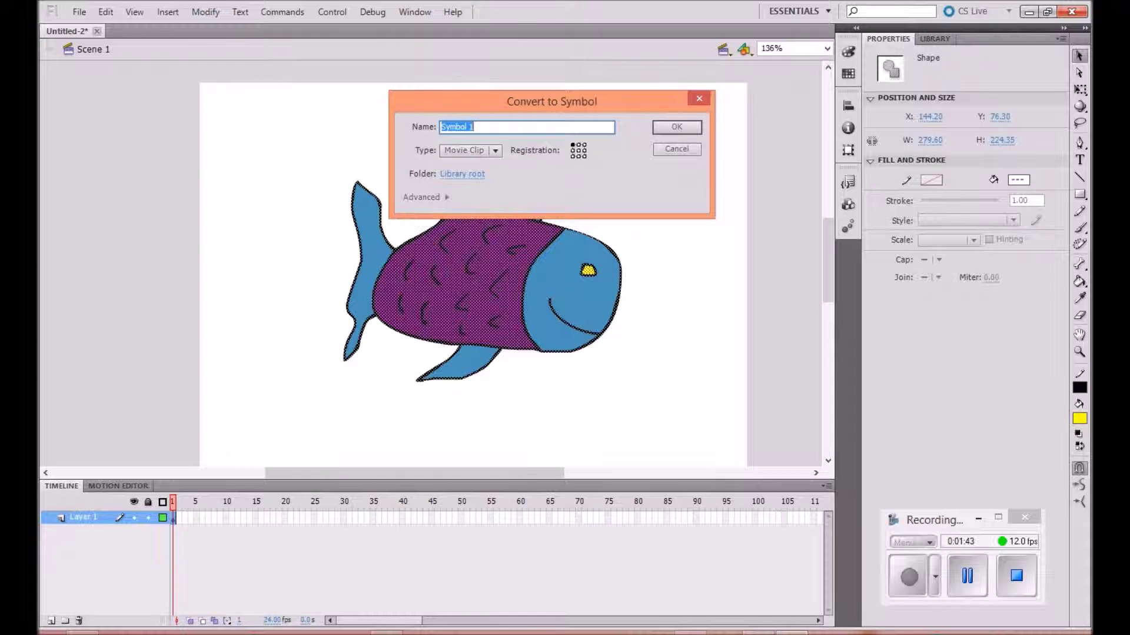
{"action": "type", "text": "fish_"}
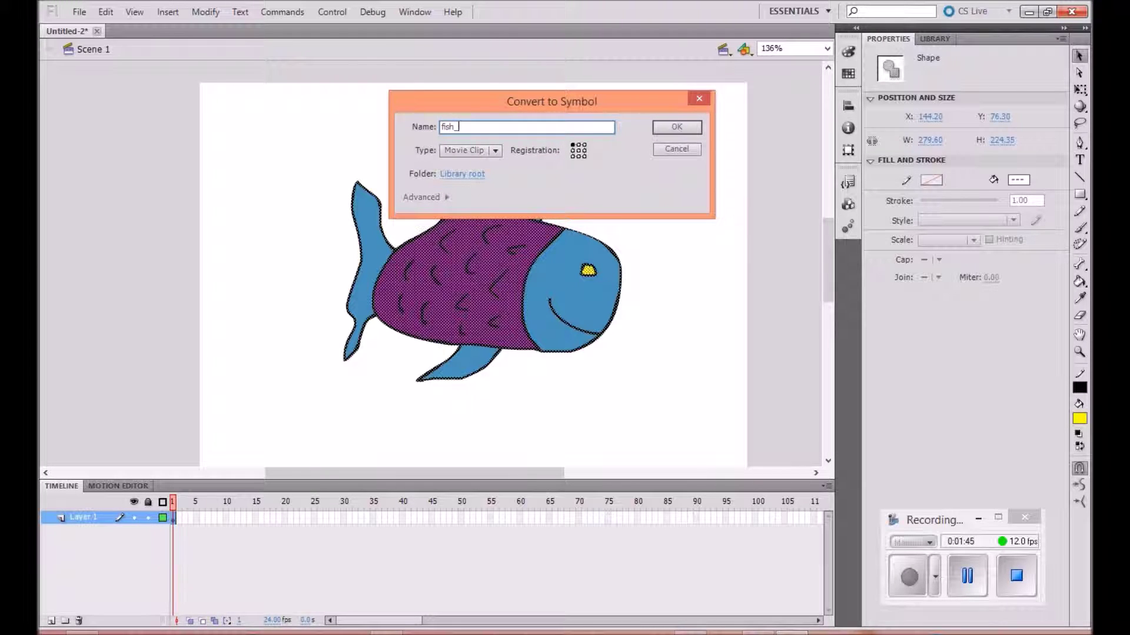
{"action": "type", "text": "mc"}
{"action": "left_click", "coordinate": [680, 132]}
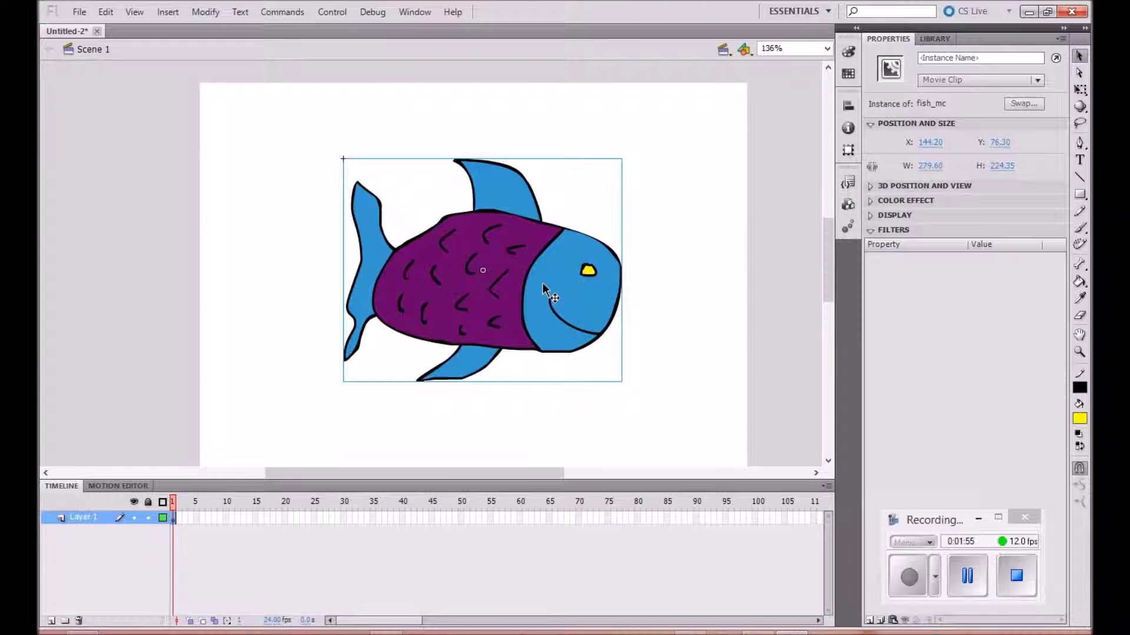
- Drag the fish_mc instance off the stage's left edge to about X −320.70, Y 54.20
{"action": "mouse_move", "coordinate": [541, 290]}
{"action": "left_mouse_down"}
{"action": "mouse_move", "coordinate": [466, 214]}
{"action": "mouse_move", "coordinate": [542, 306]}
{"action": "mouse_move", "coordinate": [545, 284]}
{"action": "left_mouse_up"}
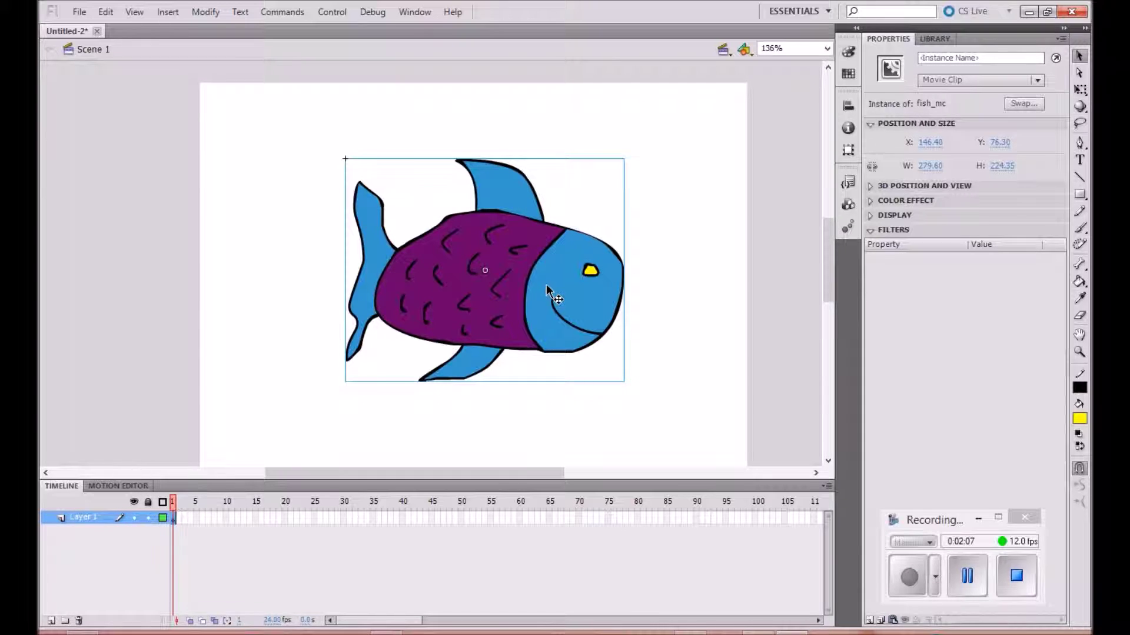
{"action": "left_click_drag", "start_coordinate": [545, 285], "coordinate": [64, 262]}
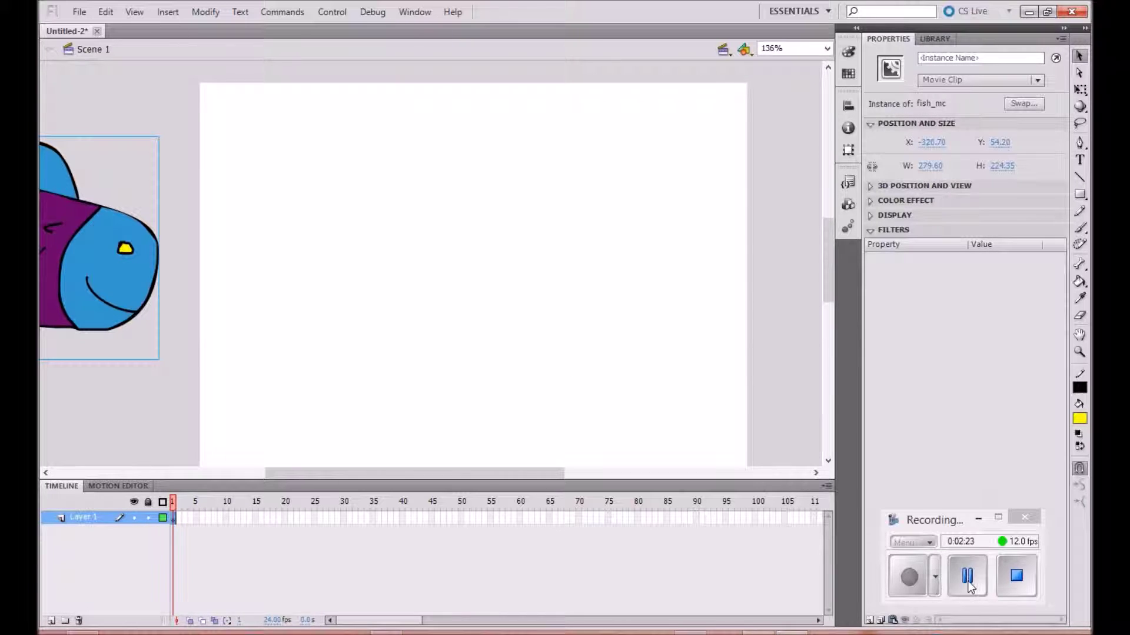
{"action": "left_click", "coordinate": [908, 582]}
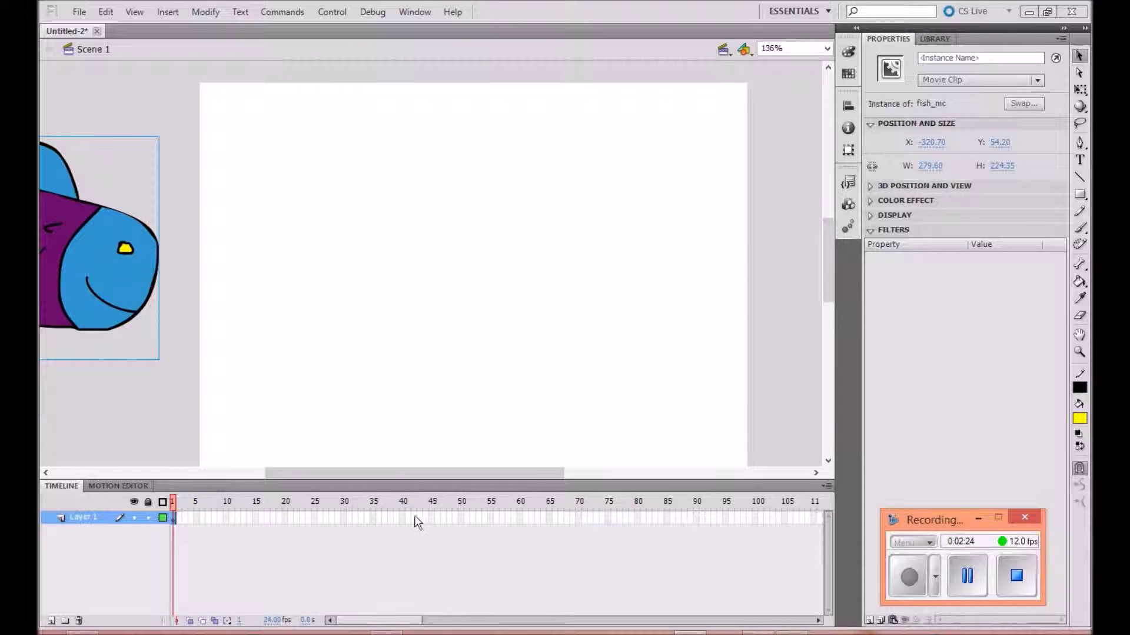
- Insert frames on Layer 1 through frame 50 and set the frame rate to 12 fps
{"action": "left_click", "coordinate": [460, 516]}
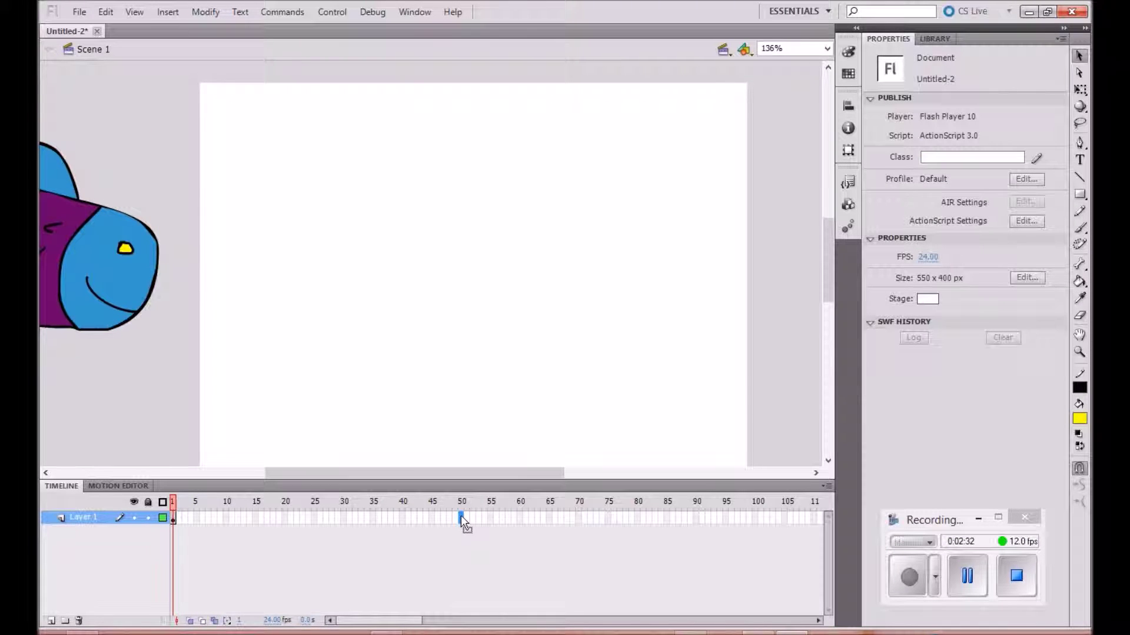
{"action": "key", "text": "F5"}
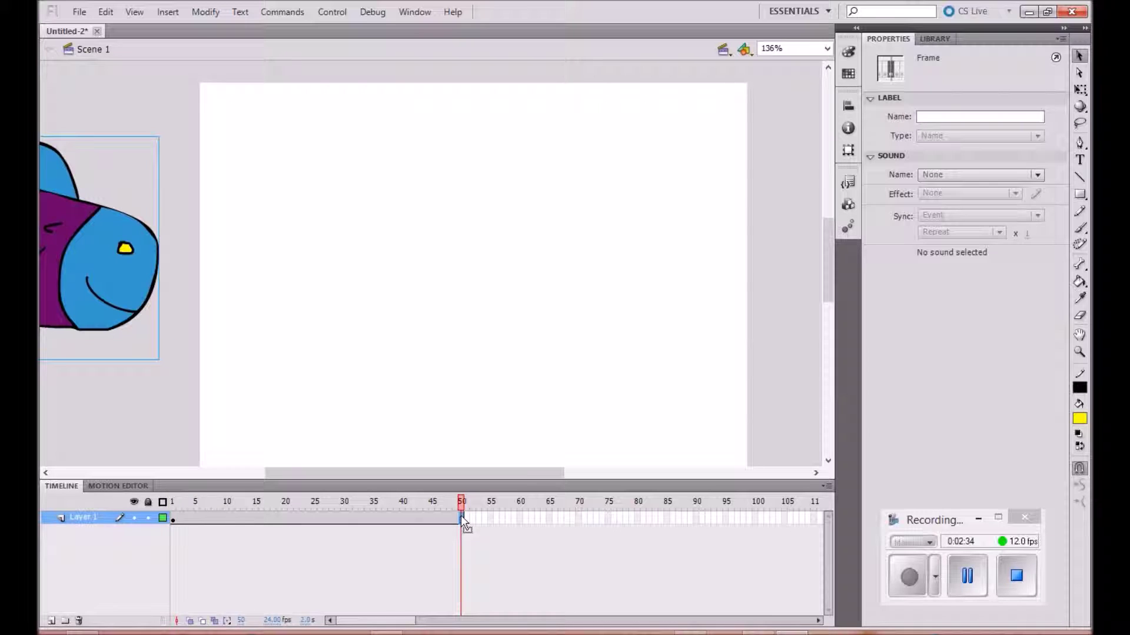
{"action": "left_click", "coordinate": [275, 622]}
{"action": "type", "text": "12"}
{"action": "key", "text": "Return"}
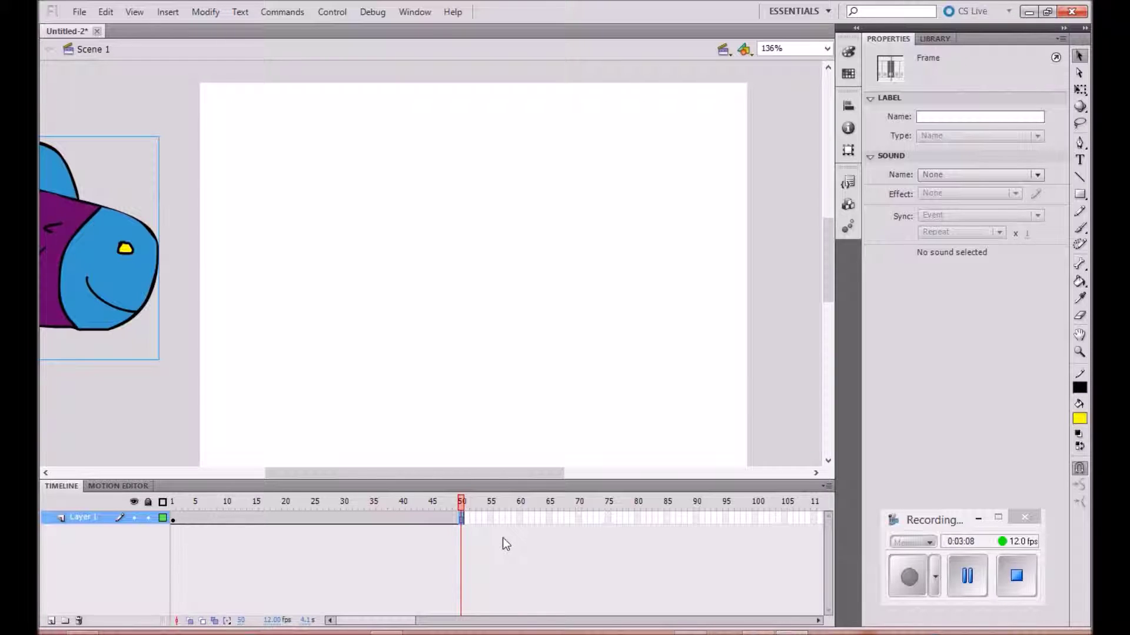
- Insert a motion tween on Layer 1 from frame 1 to frame 50
{"action": "left_click", "coordinate": [171, 519]}
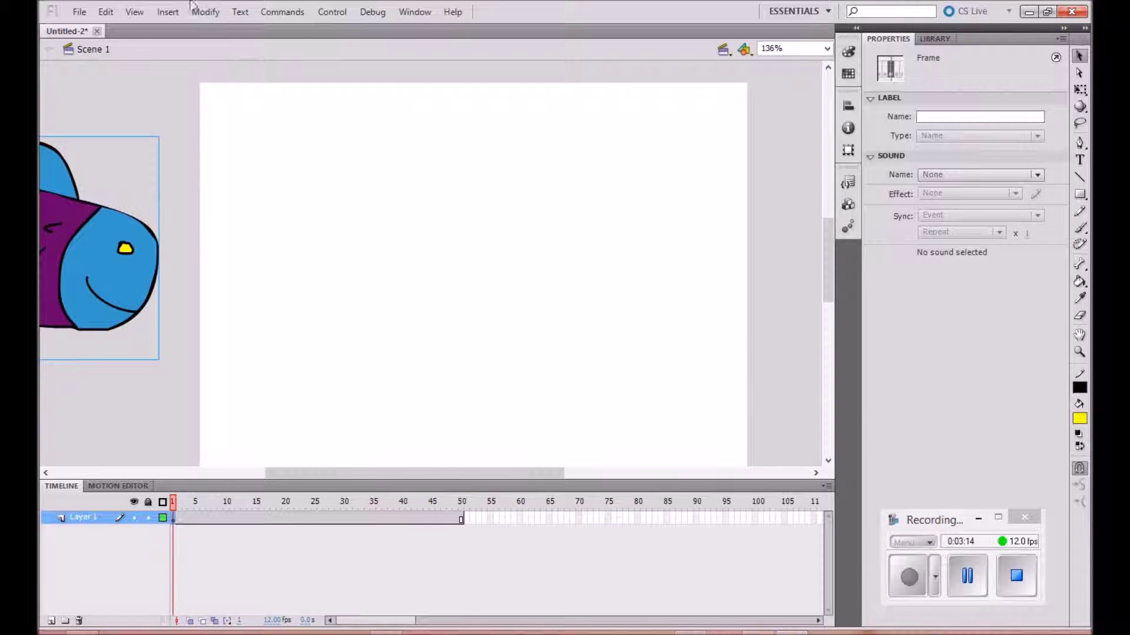
{"action": "left_click", "coordinate": [167, 12]}
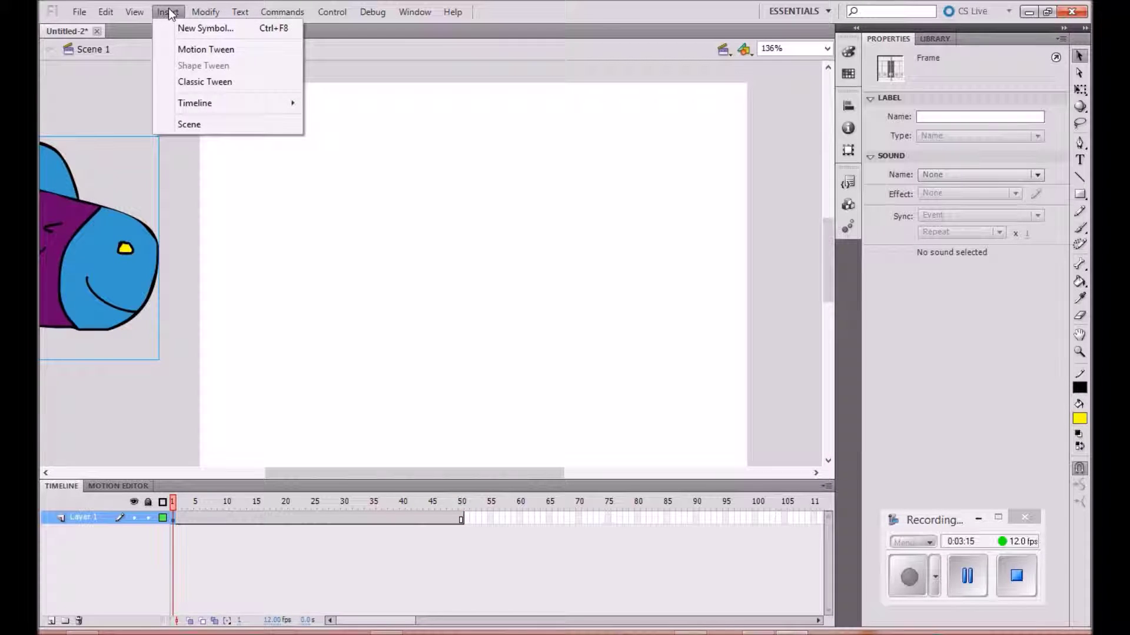
{"action": "left_click", "coordinate": [245, 48]}
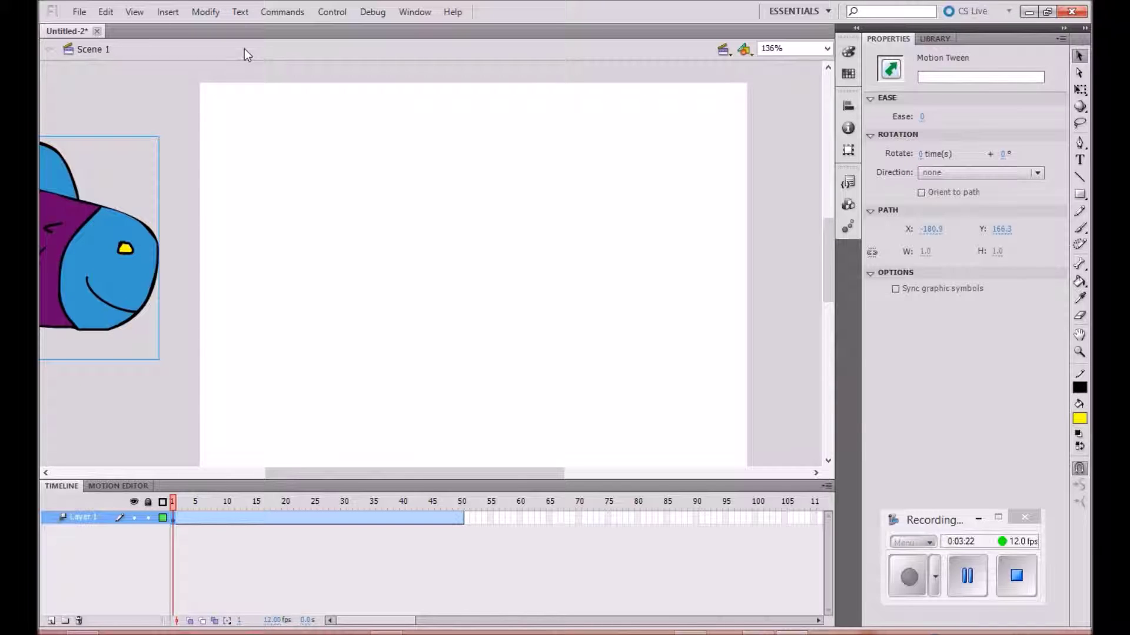
- At frame 50, move the fish past the stage's right edge to X 585.80, Y 61.00
{"action": "left_click", "coordinate": [461, 519]}
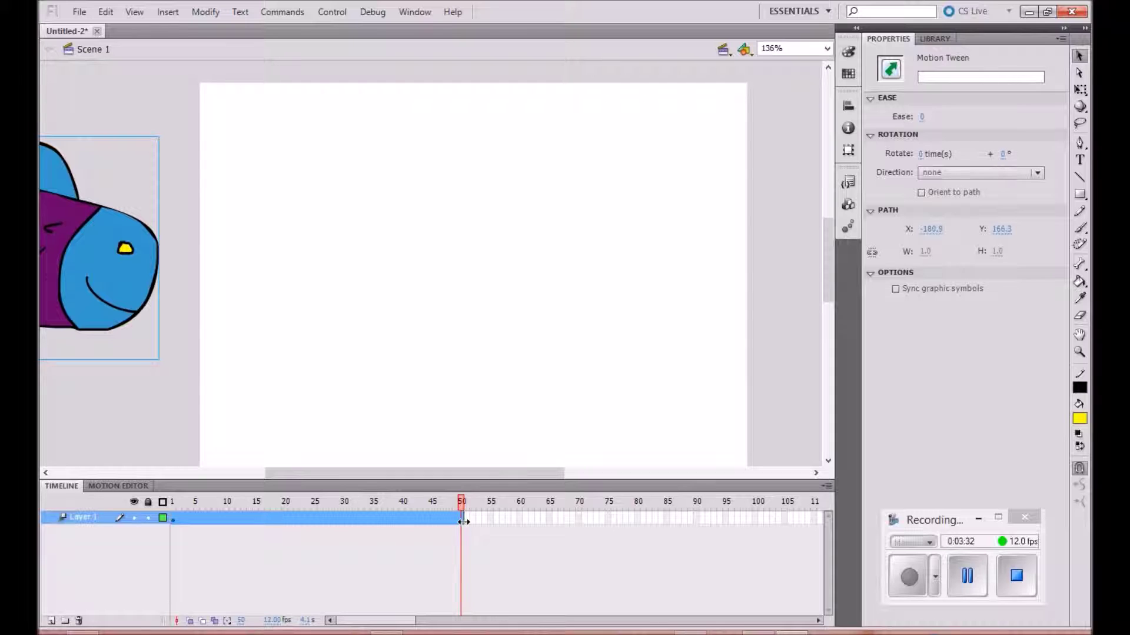
{"action": "left_click_drag", "start_coordinate": [75, 248], "coordinate": [771, 285]}
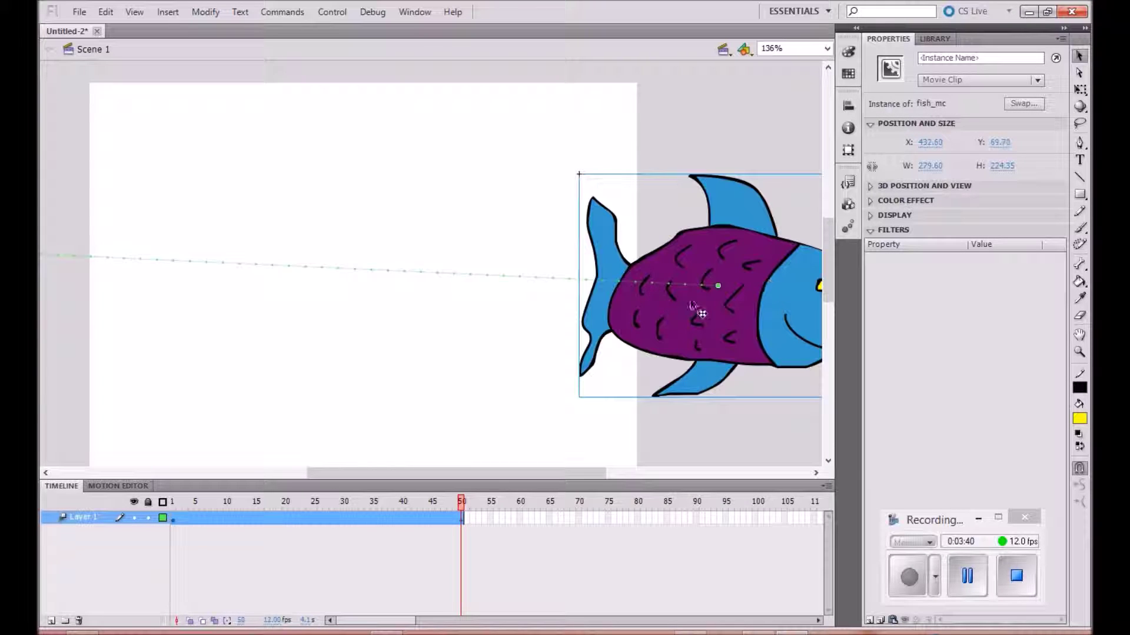
{"action": "left_click_drag", "start_coordinate": [713, 320], "coordinate": [787, 301]}
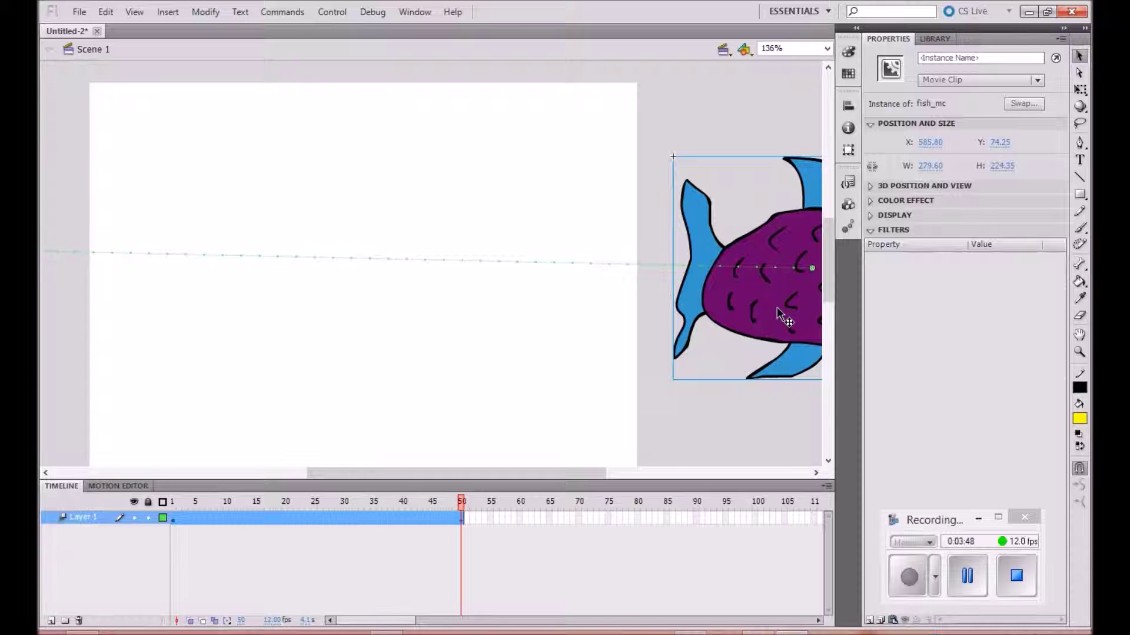
{"action": "left_click_drag", "start_coordinate": [778, 306], "coordinate": [778, 298]}
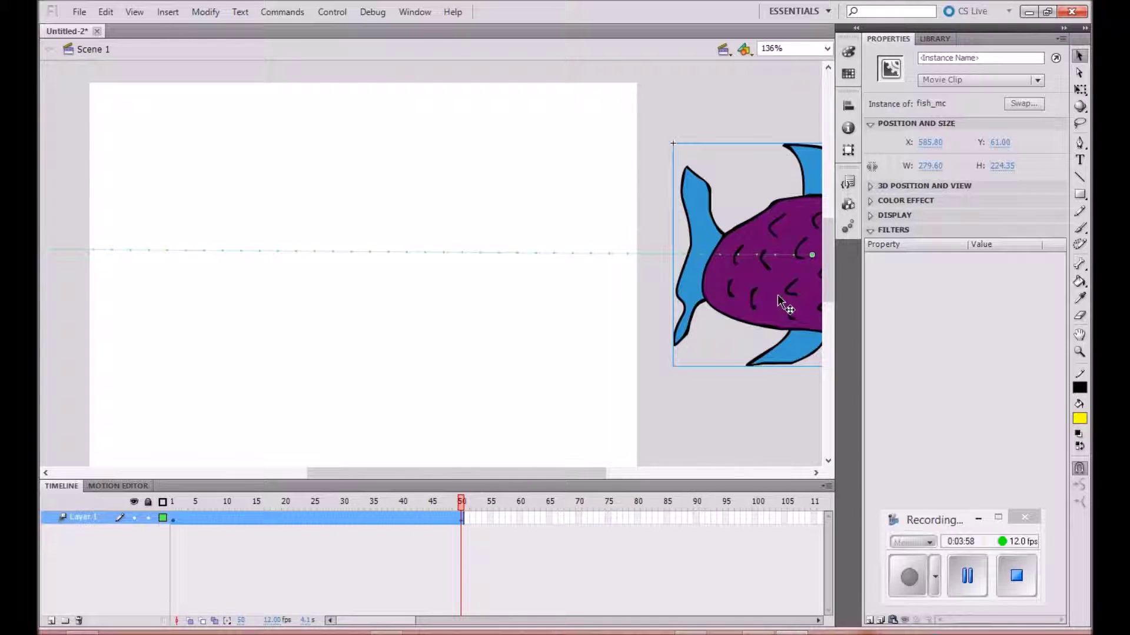
- Run Control > Test Movie > Test to preview the fish swimming left to right
{"action": "left_click", "coordinate": [330, 14]}
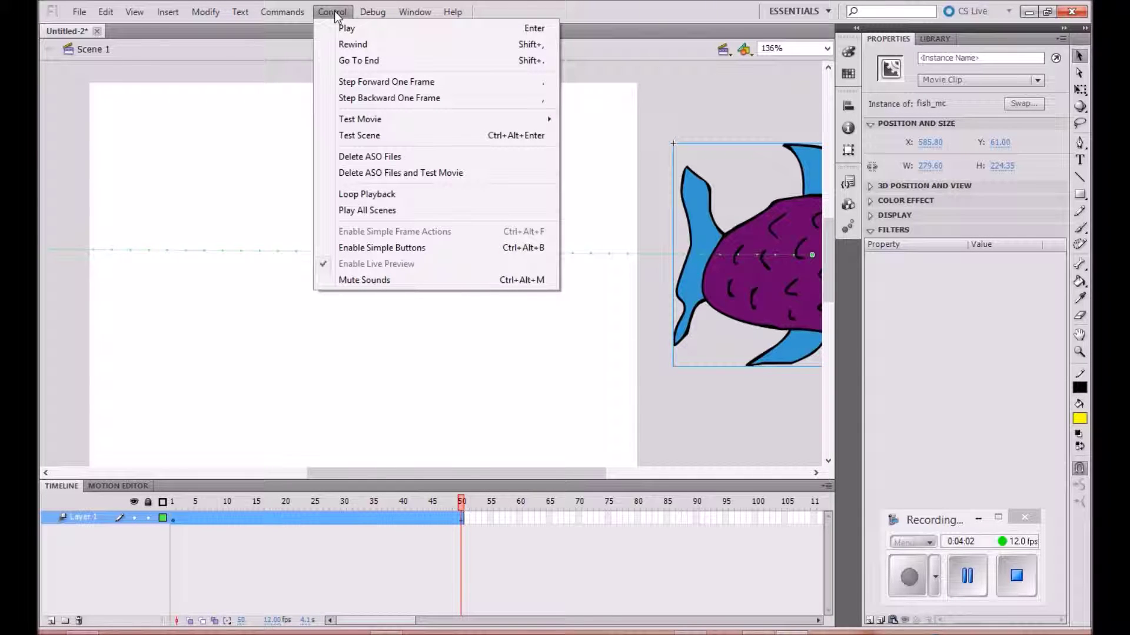
{"action": "mouse_move", "coordinate": [366, 122]}
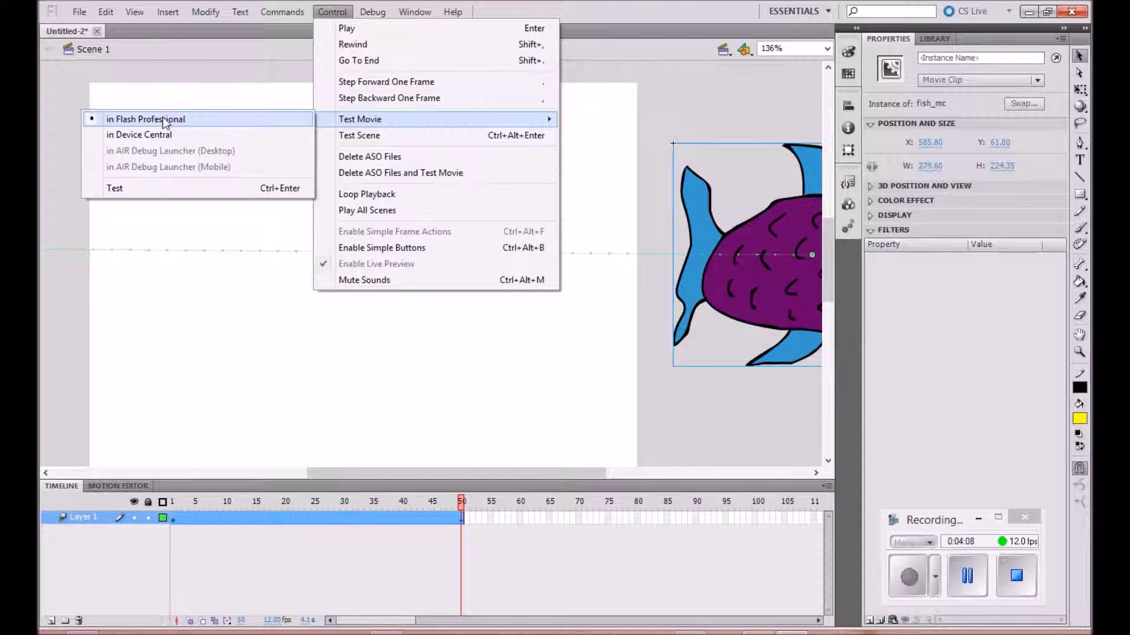
{"action": "left_click", "coordinate": [138, 197]}
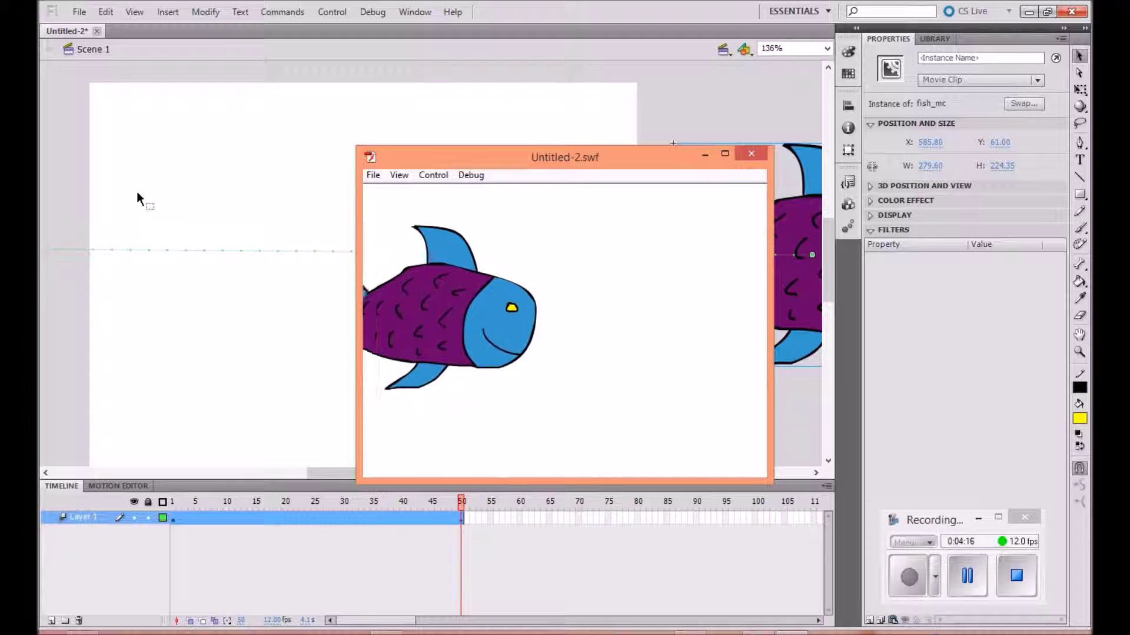
- Close the Untitled-2.swf preview and save the file as MotionTweenFish.fla in Adobe Flash Projects
{"action": "left_click", "coordinate": [753, 154]}
{"action": "left_click", "coordinate": [80, 11]}
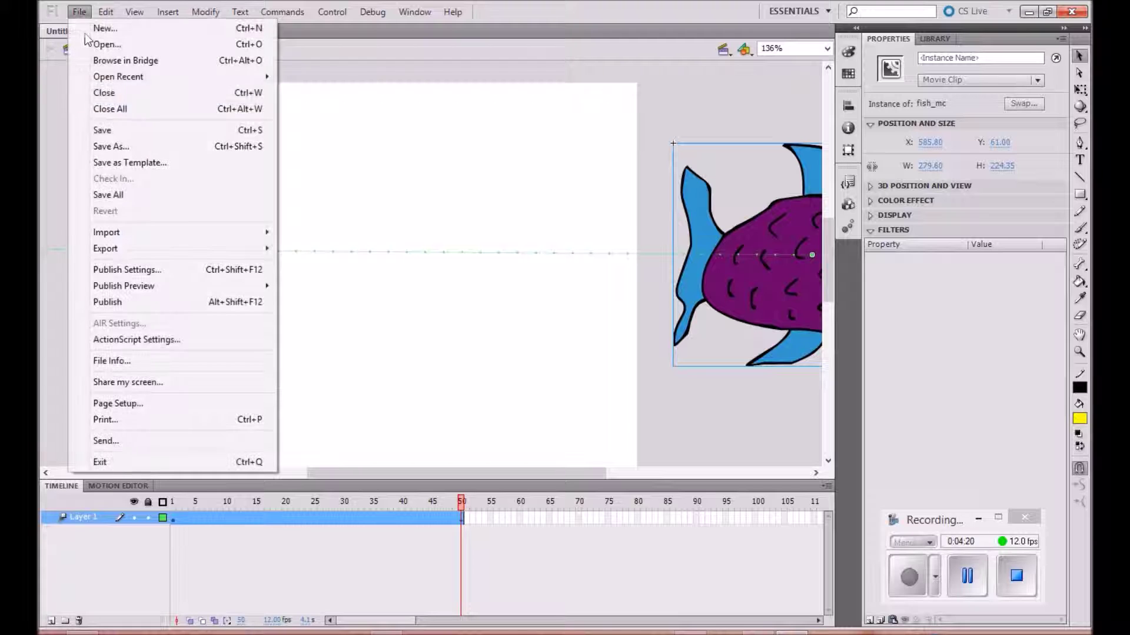
{"action": "left_click", "coordinate": [97, 130]}
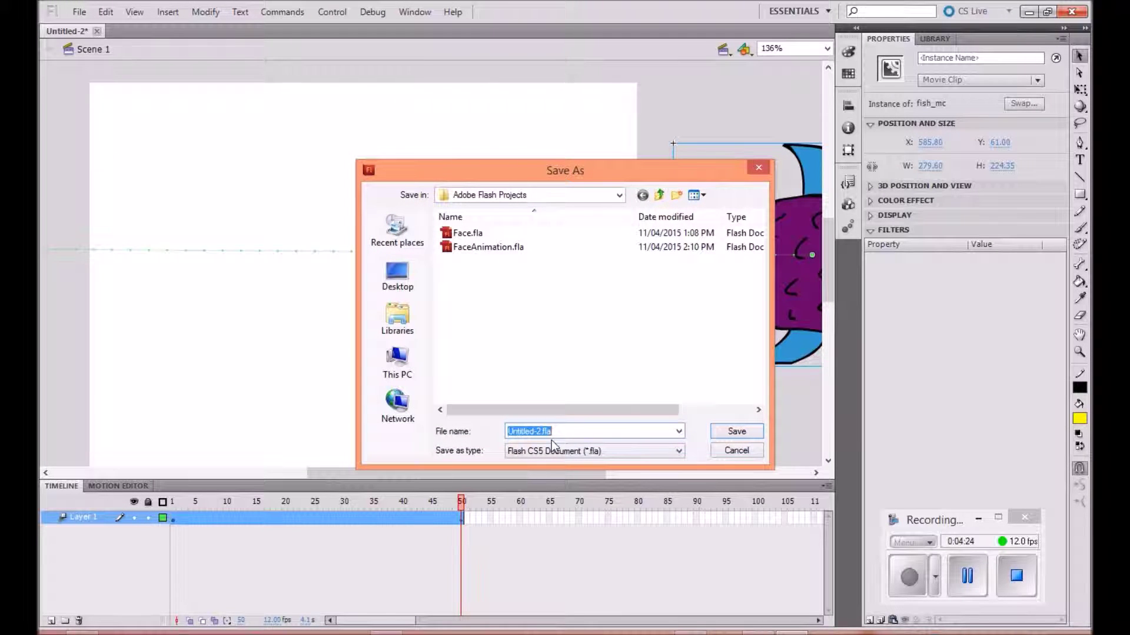
{"action": "type", "text": "MotionTweenFish"}
{"action": "left_click", "coordinate": [742, 432]}
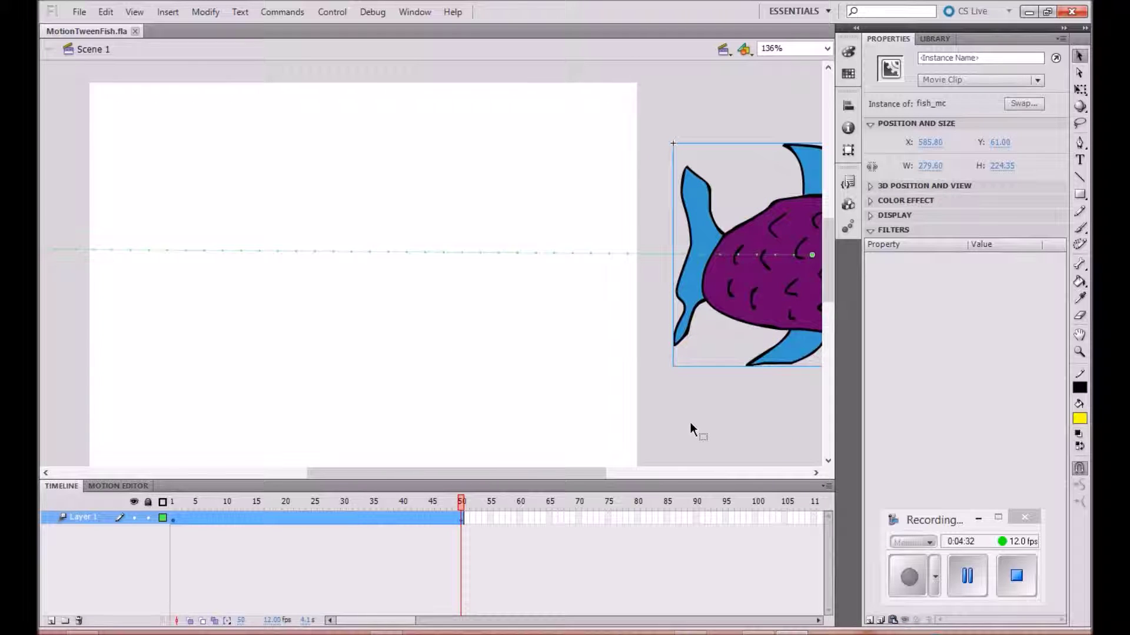